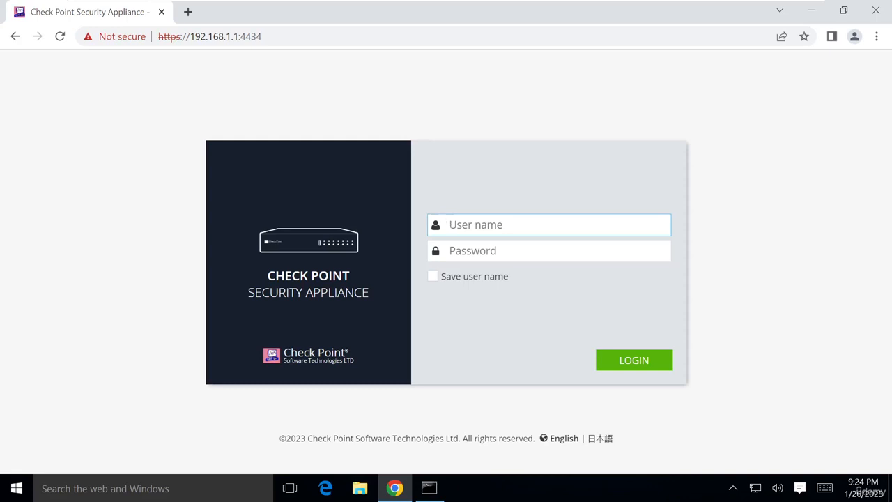
Log in to the Cybersky-GW WebUI as admin with the administrator password
{"action": "type", "text": "admin"}
{"action": "key", "text": "Tab"}
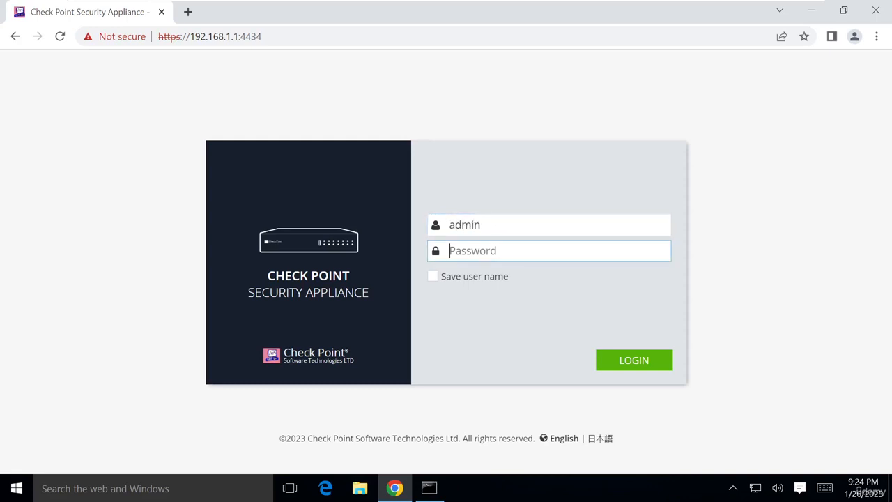
{"action": "type", "text": "a"}
{"action": "left_click", "coordinate": [620, 360]}
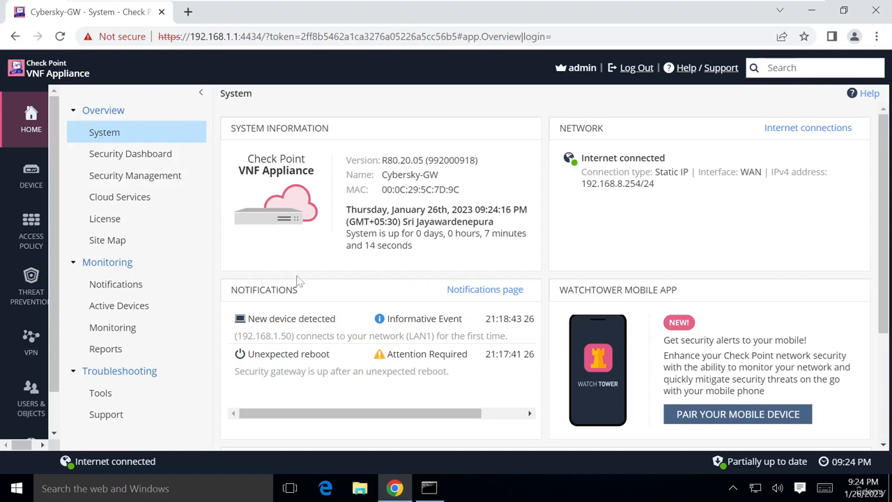
Go to Device > Internet to view the static WAN connection at 192.168.8.254/24
{"action": "left_click", "coordinate": [20, 179]}
{"action": "left_click", "coordinate": [28, 179]}
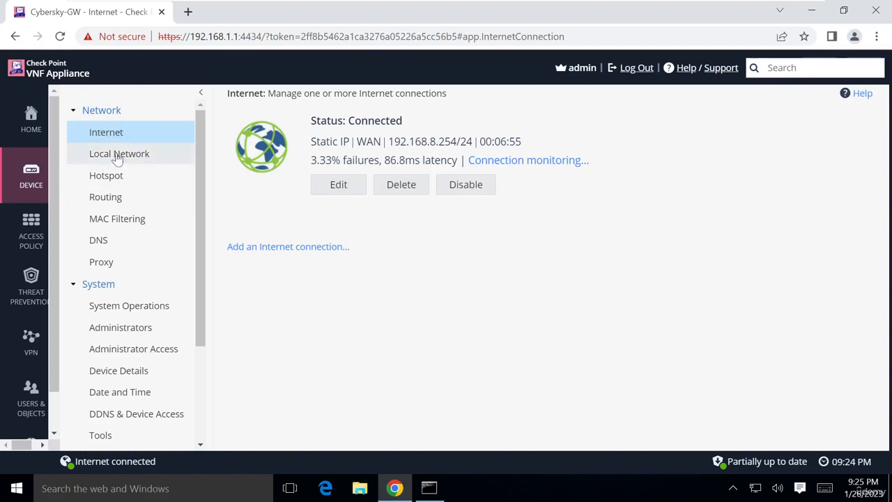
{"action": "left_click", "coordinate": [119, 157]}
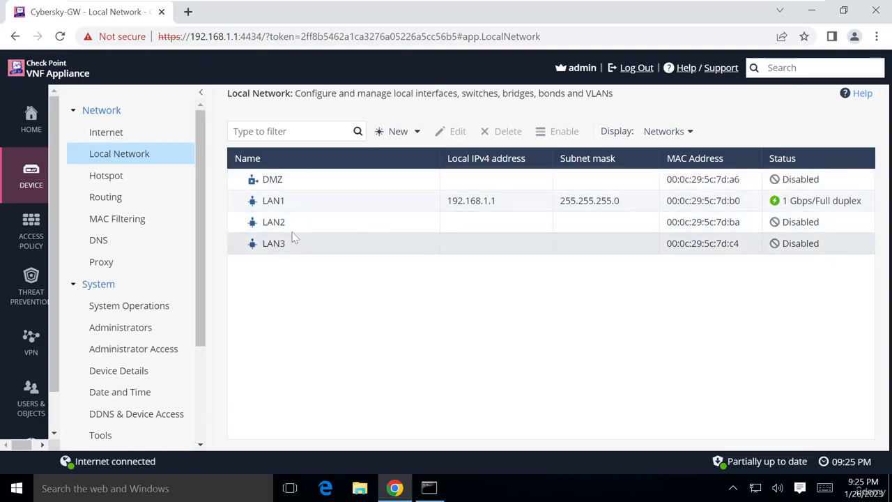
{"action": "left_click", "coordinate": [113, 135]}
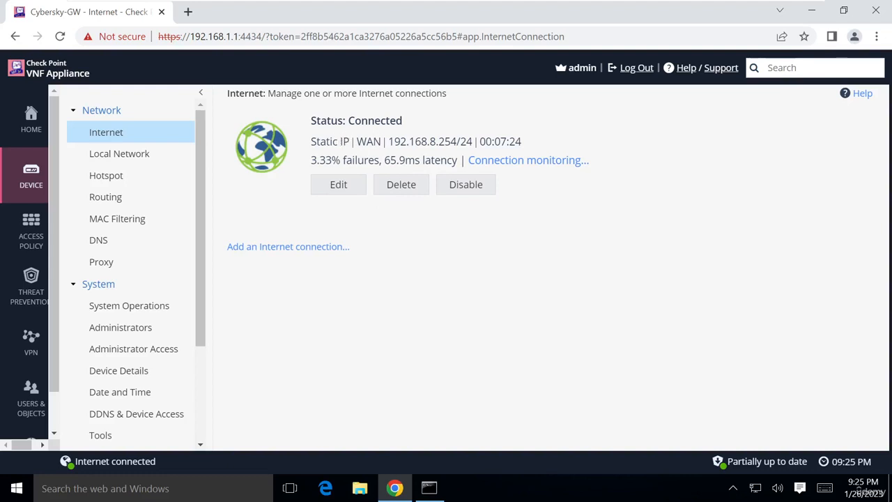
{"action": "left_click", "coordinate": [338, 185]}
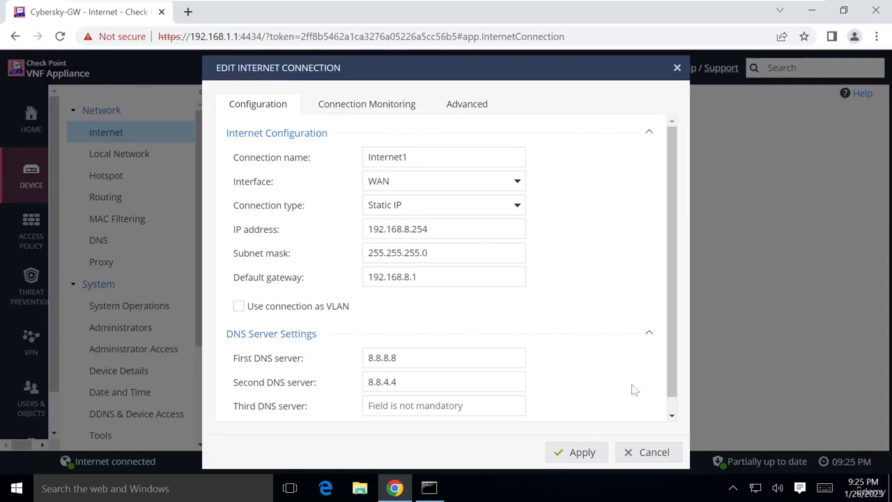
{"action": "left_click", "coordinate": [648, 452]}
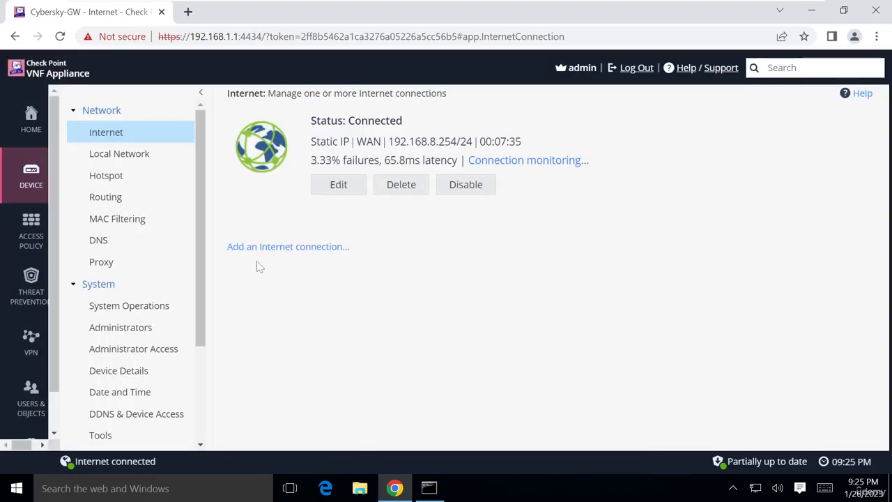
Open LAN1 (192.168.1.1, mask 255.255.255.0) for editing from the Local Network list
{"action": "left_click", "coordinate": [119, 159]}
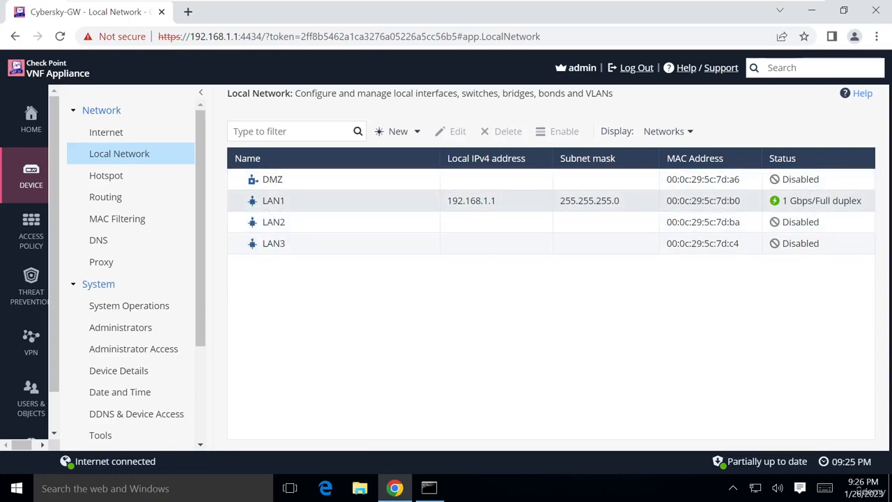
{"action": "left_click", "coordinate": [287, 208]}
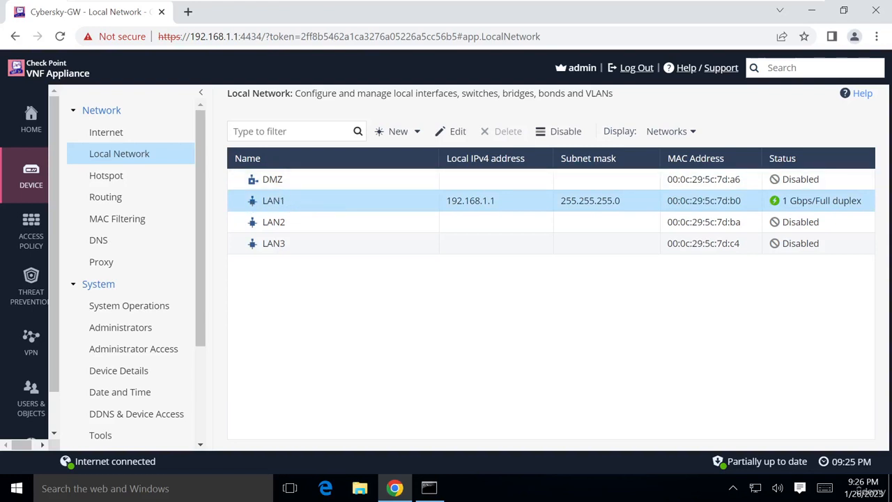
{"action": "left_click", "coordinate": [457, 133]}
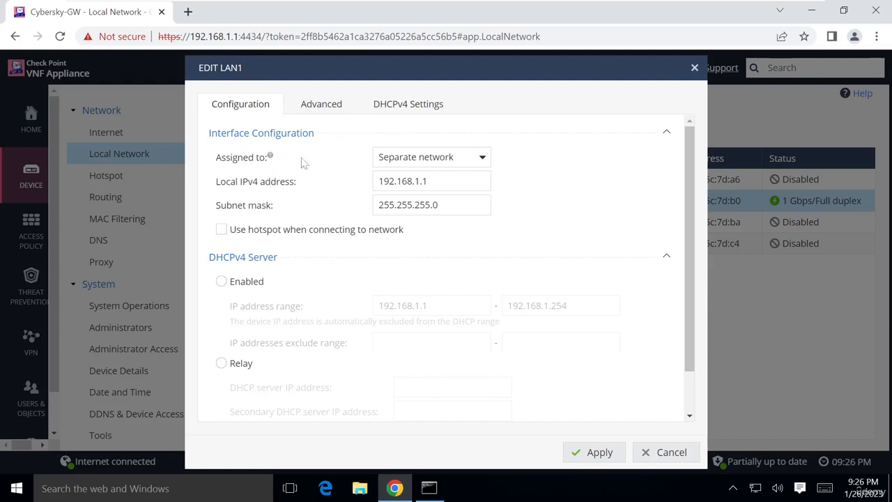
Keep LAN1 as a separate network and change its local IPv4 address to 192.168.2.254
{"action": "left_click", "coordinate": [485, 158]}
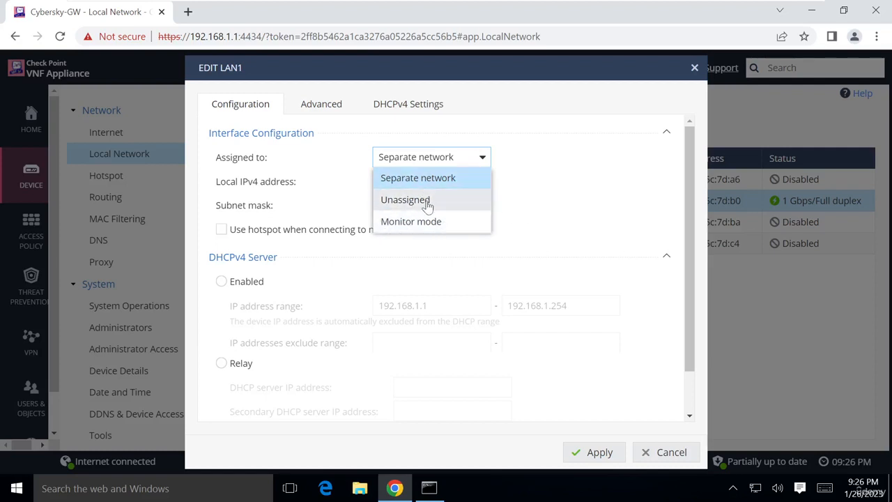
{"action": "left_click", "coordinate": [584, 174]}
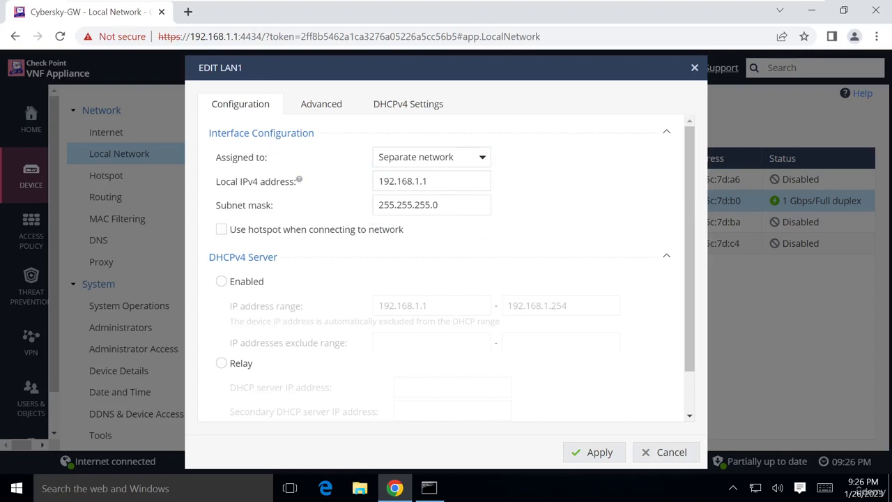
{"action": "left_click", "coordinate": [447, 181]}
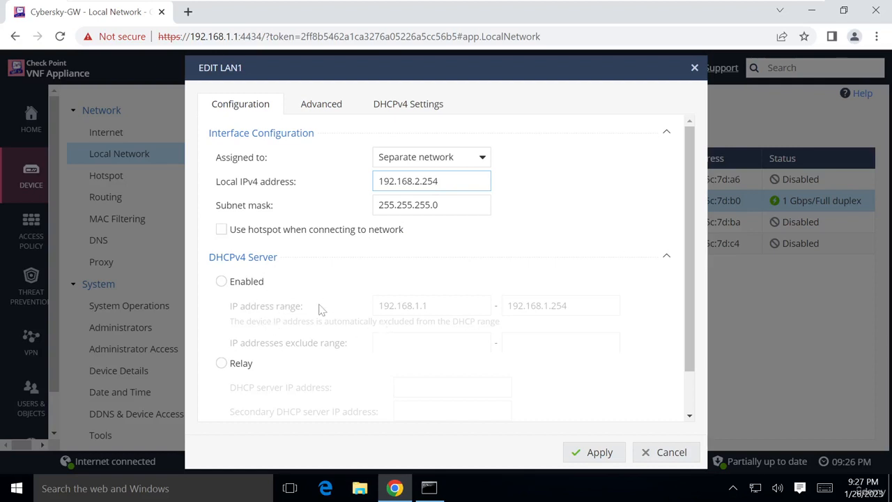
{"action": "scroll", "coordinate": [378, 260], "scroll_direction": "down", "scroll_amount": 1}
{"action": "scroll", "coordinate": [381, 260], "scroll_direction": "up", "scroll_amount": 1}
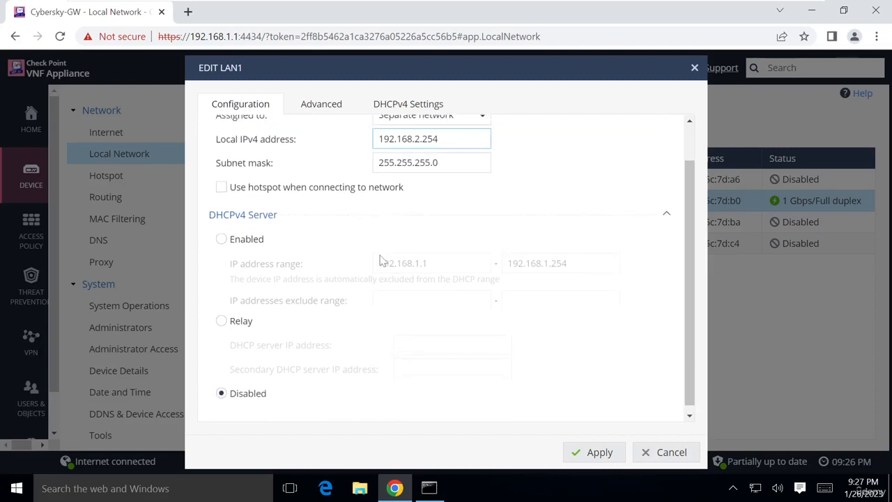
{"action": "scroll", "coordinate": [342, 324], "scroll_direction": "down", "scroll_amount": 1}
{"action": "scroll", "coordinate": [342, 324], "scroll_direction": "up", "scroll_amount": 3}
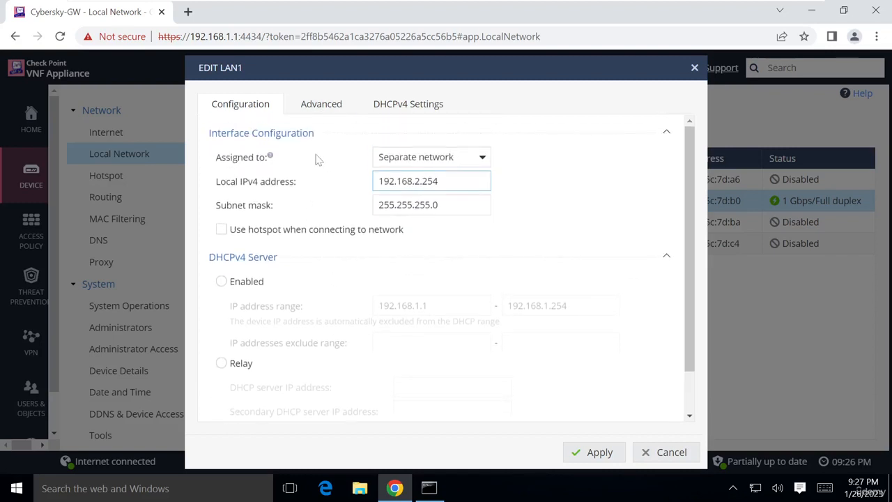
{"action": "left_click", "coordinate": [322, 103]}
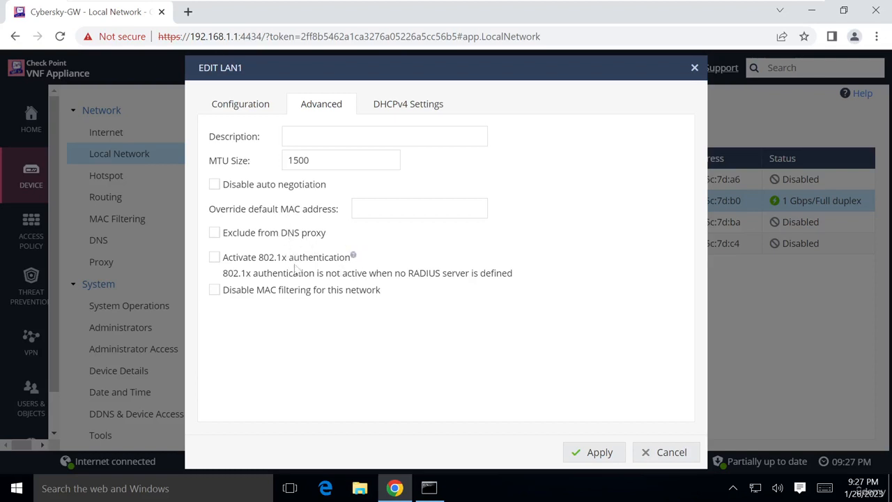
Verify LAN1's DHCPv4 server stays disabled, then apply the 192.168.2.254 address
{"action": "left_click", "coordinate": [401, 106]}
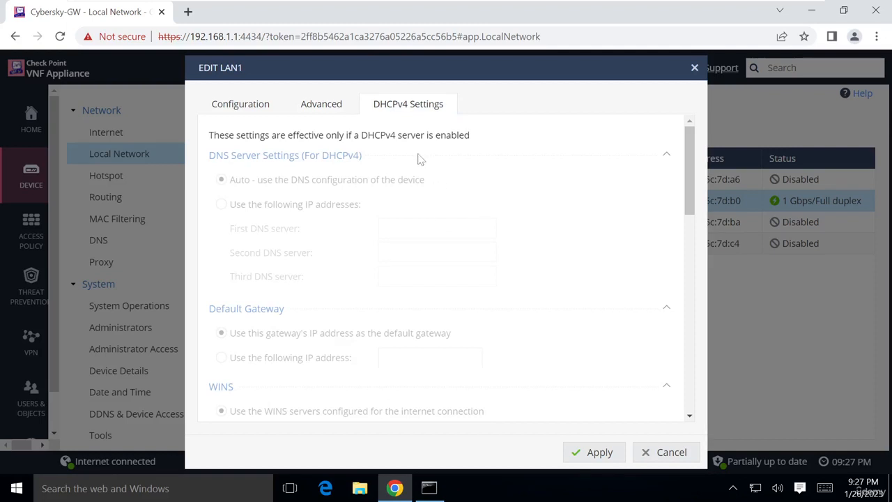
{"action": "left_click", "coordinate": [257, 109]}
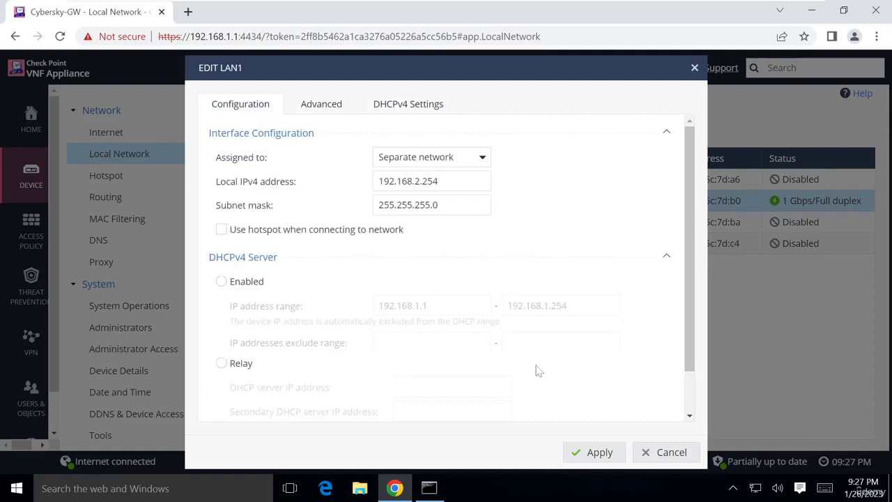
{"action": "scroll", "coordinate": [466, 313], "scroll_direction": "down", "scroll_amount": 2}
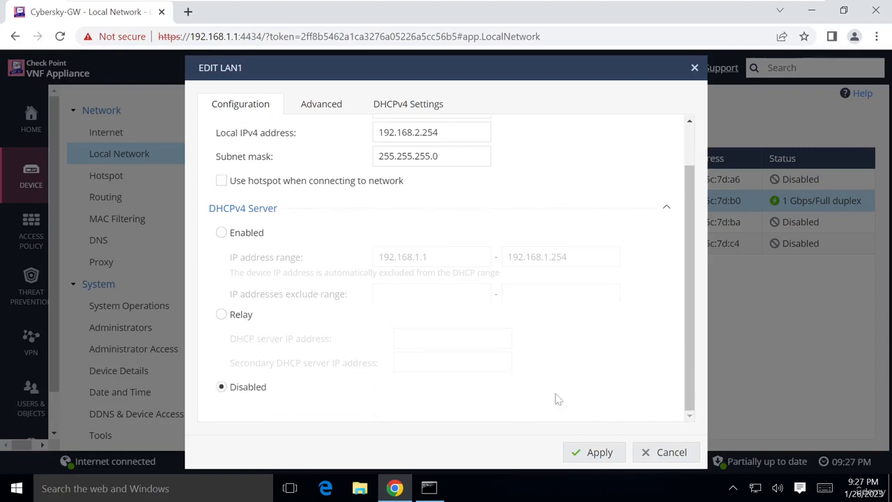
{"action": "left_click", "coordinate": [575, 449]}
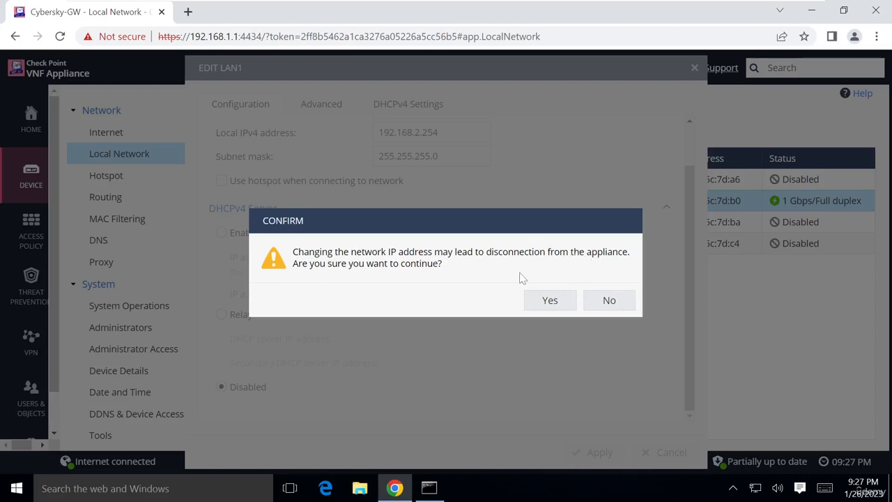
Confirm the LAN1 address change and bring up the ping to 192.168.1.1, now timing out
{"action": "left_click", "coordinate": [549, 299]}
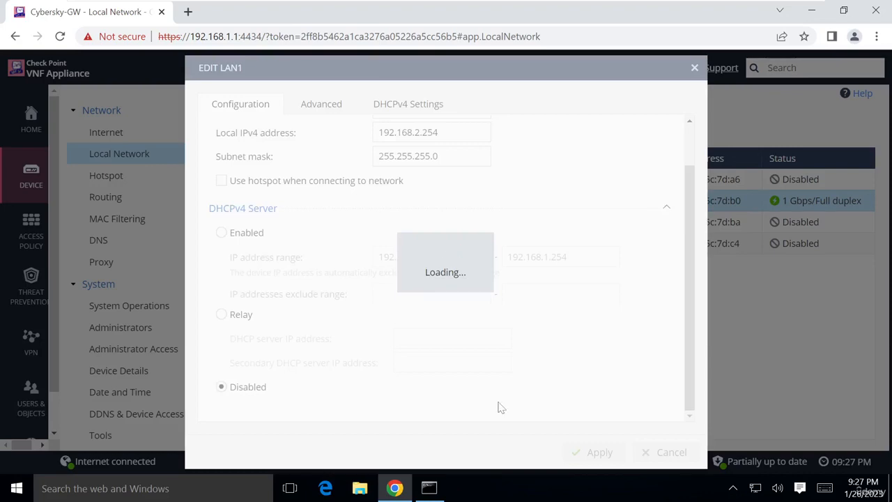
{"action": "left_click", "coordinate": [430, 489]}
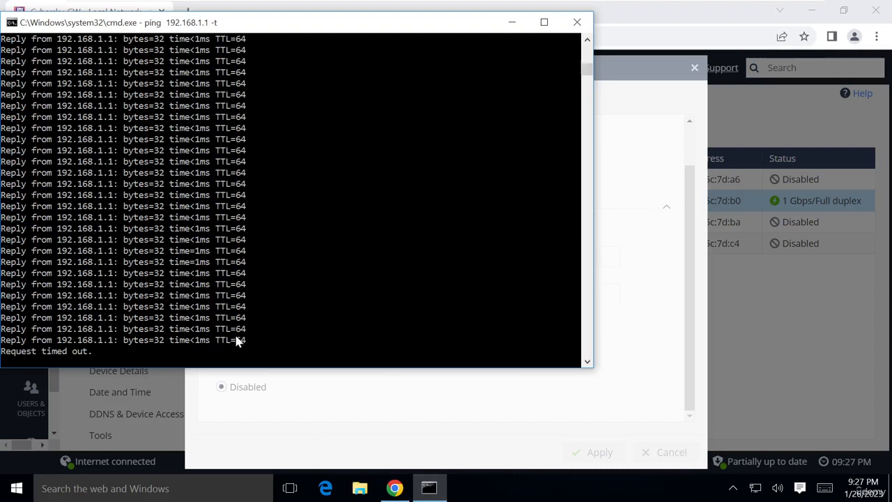
Watch the 192.168.1.1 ping time out, then exit the VM's full-screen view
{"action": "scroll", "coordinate": [190, 312], "scroll_direction": "down", "scroll_amount": 2}
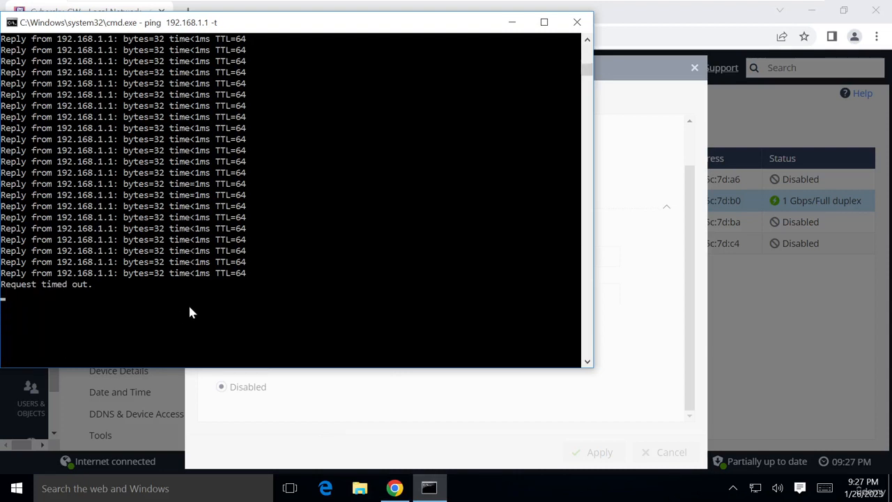
{"action": "left_click", "coordinate": [382, 399]}
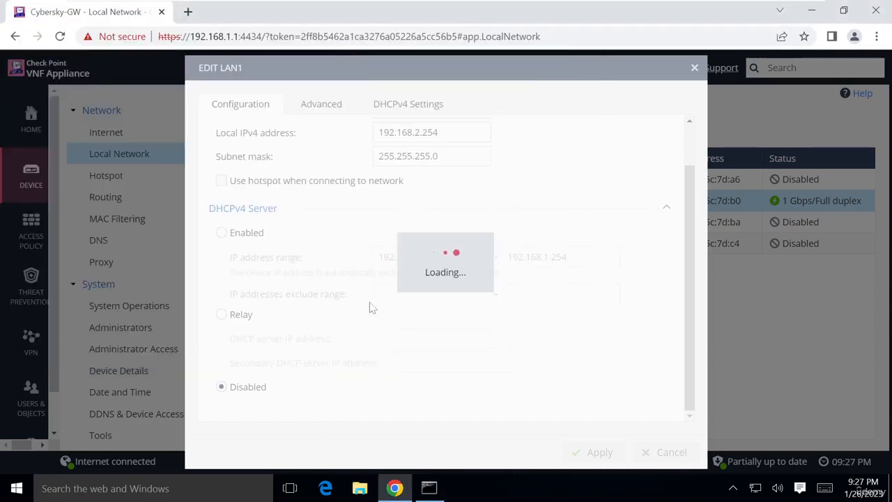
{"action": "left_click", "coordinate": [427, 488]}
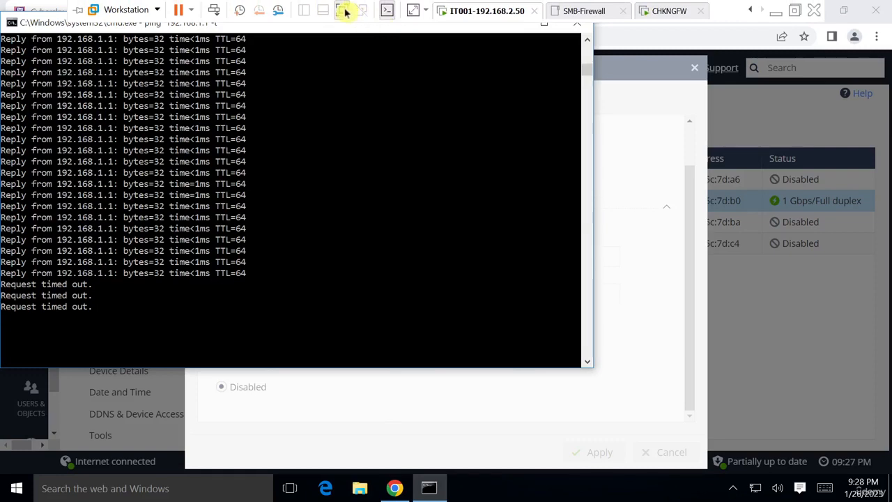
{"action": "left_click", "coordinate": [348, 11]}
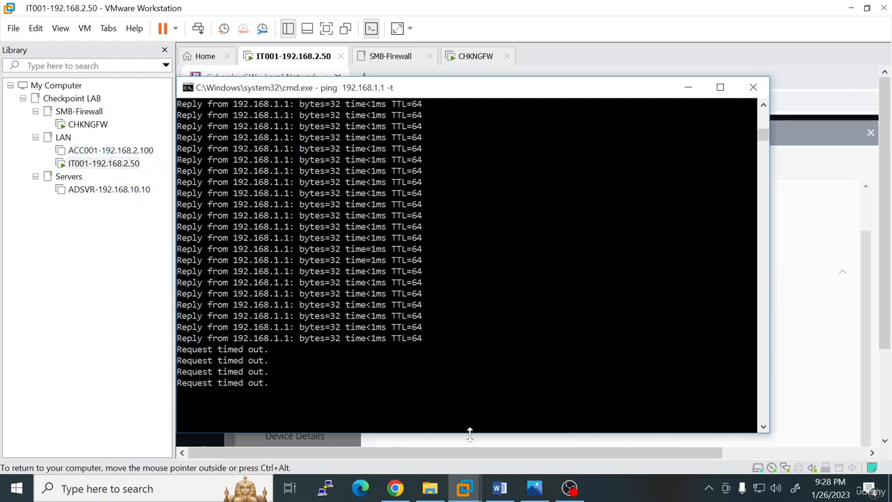
Review the lab network diagram, then return the IT001 VM to full-screen with the WebUI showing
{"action": "left_click", "coordinate": [535, 489]}
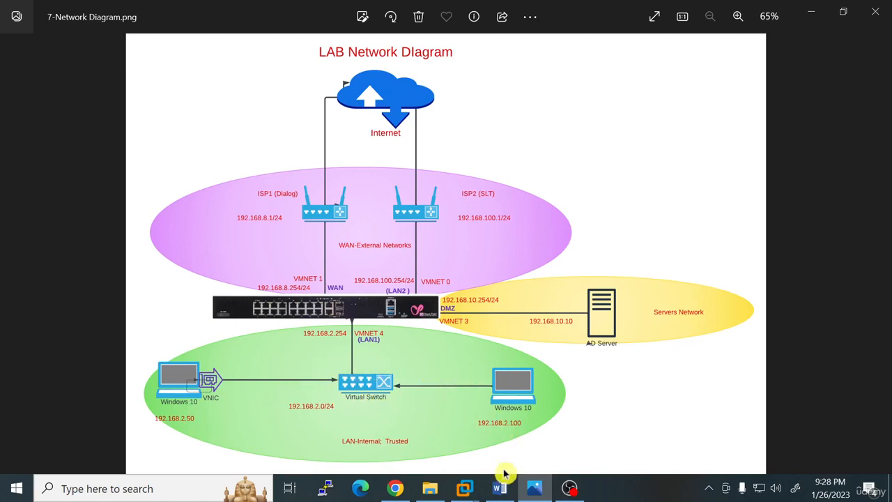
{"action": "left_click", "coordinate": [535, 488]}
{"action": "mouse_move", "coordinate": [464, 488]}
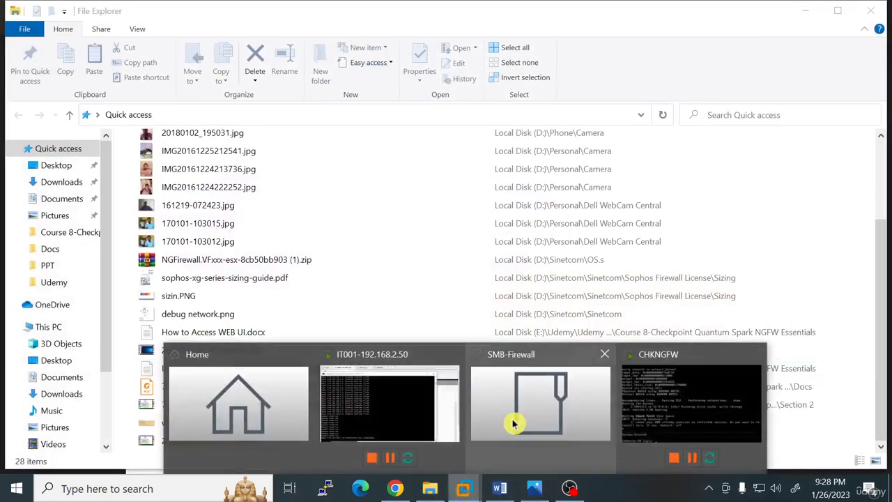
{"action": "left_click", "coordinate": [423, 408]}
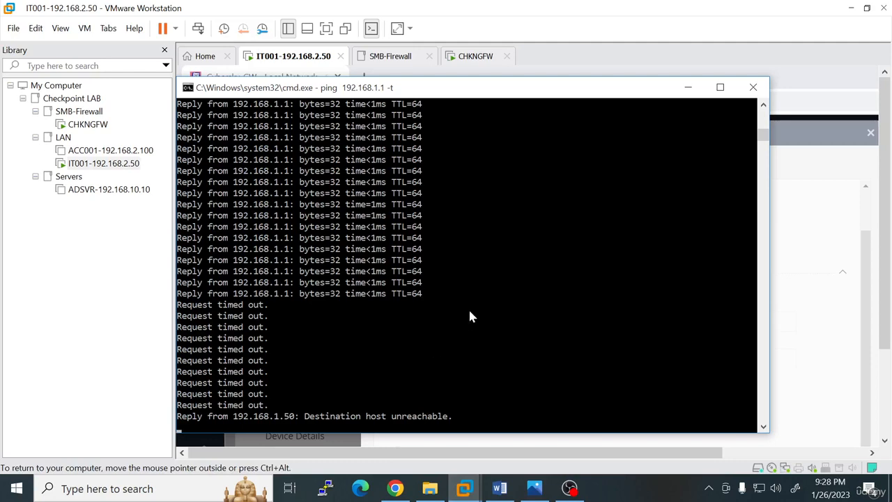
{"action": "left_click", "coordinate": [688, 87]}
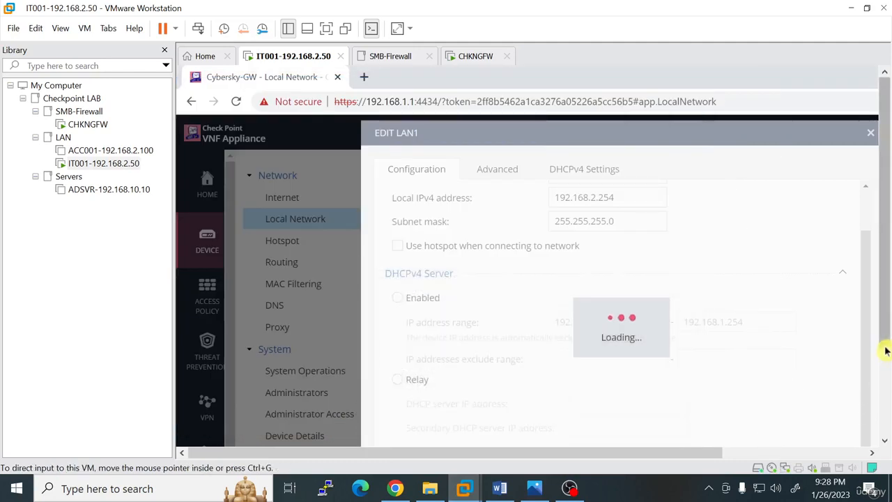
{"action": "left_click_drag", "start_coordinate": [885, 346], "coordinate": [886, 461]}
{"action": "left_click", "coordinate": [323, 28]}
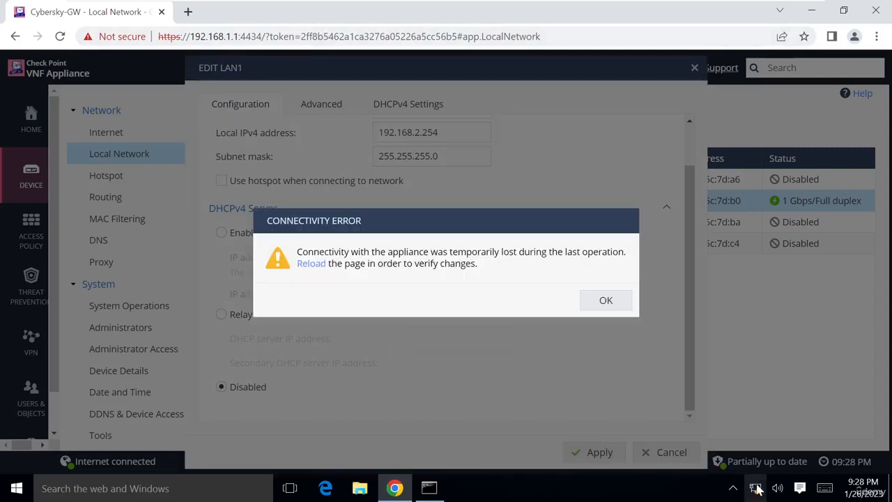
Open the Ethernet0 adapter properties via Network and Sharing Center
{"action": "right_click", "coordinate": [755, 488]}
{"action": "key", "text": "Escape"}
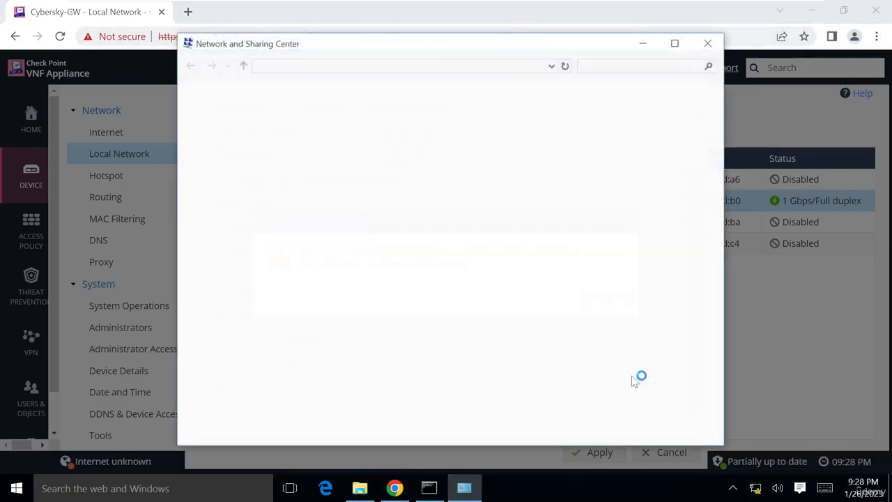
{"action": "left_click", "coordinate": [165, 266]}
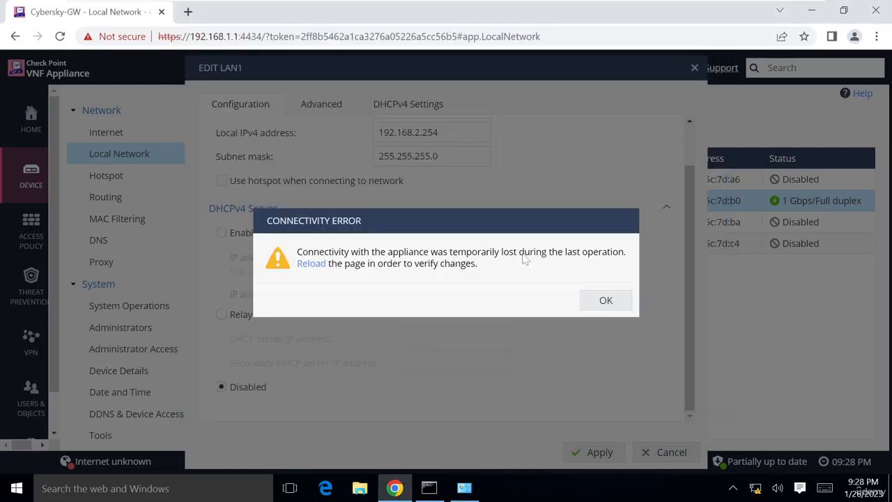
{"action": "right_click", "coordinate": [755, 486]}
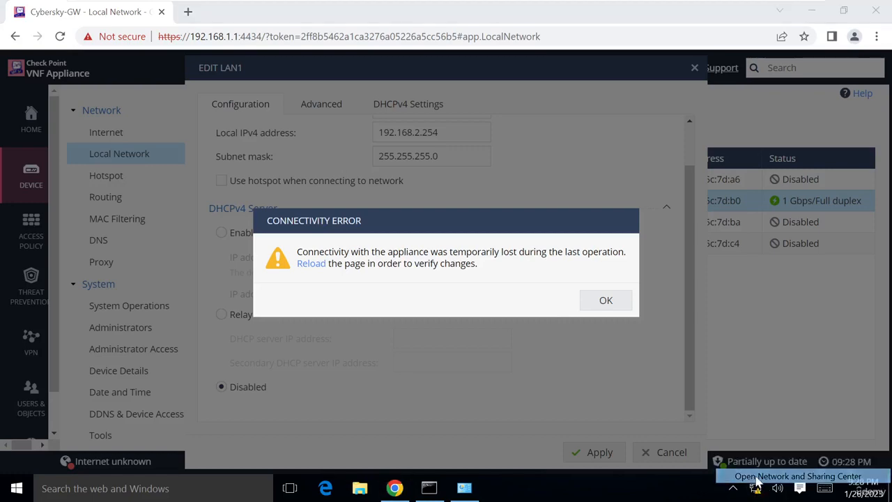
{"action": "left_click", "coordinate": [788, 476]}
{"action": "left_click", "coordinate": [260, 123]}
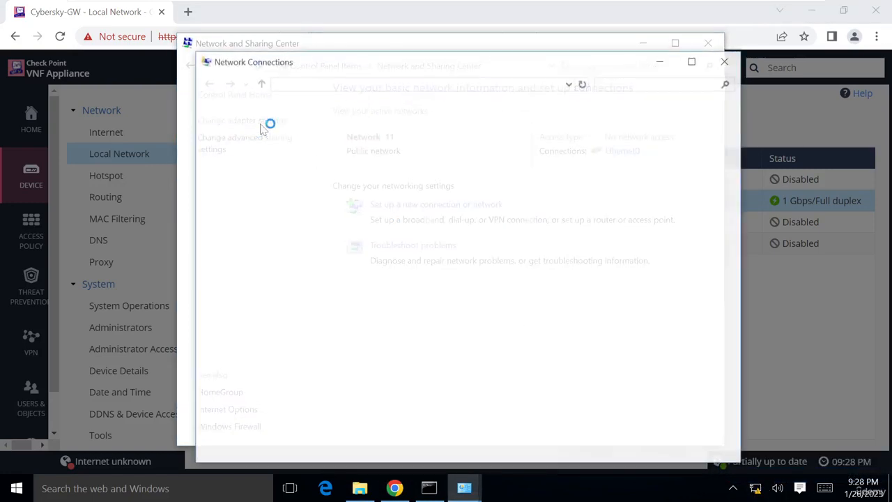
{"action": "right_click", "coordinate": [262, 142]}
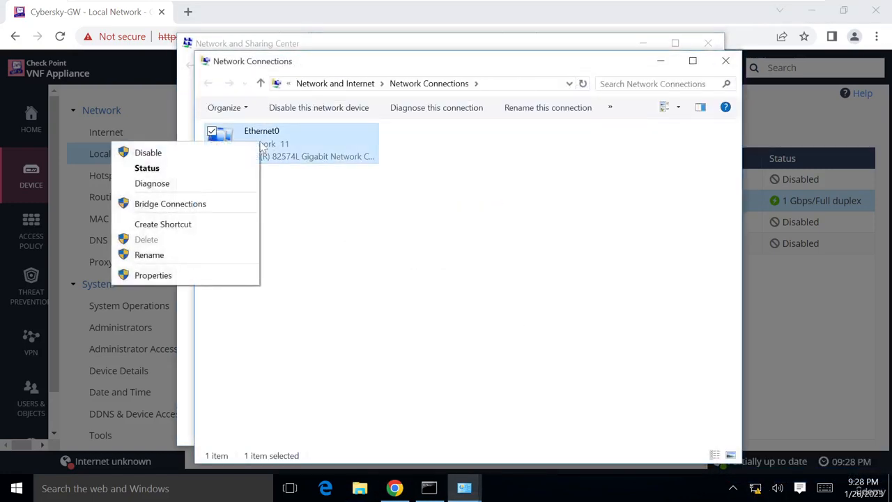
{"action": "left_click", "coordinate": [162, 276]}
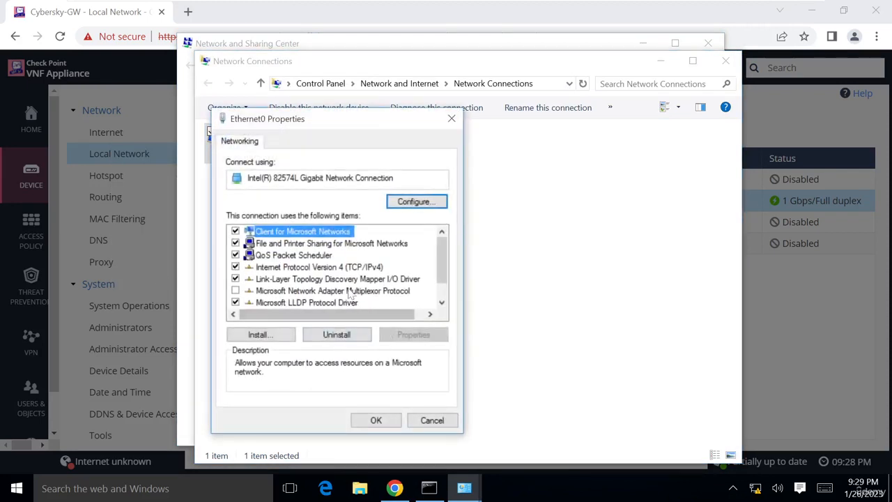
Set Ethernet0's IPv4 address to 192.168.2.50 with mask 255.255.255.0 and save
{"action": "left_click", "coordinate": [347, 262]}
{"action": "left_click", "coordinate": [354, 268]}
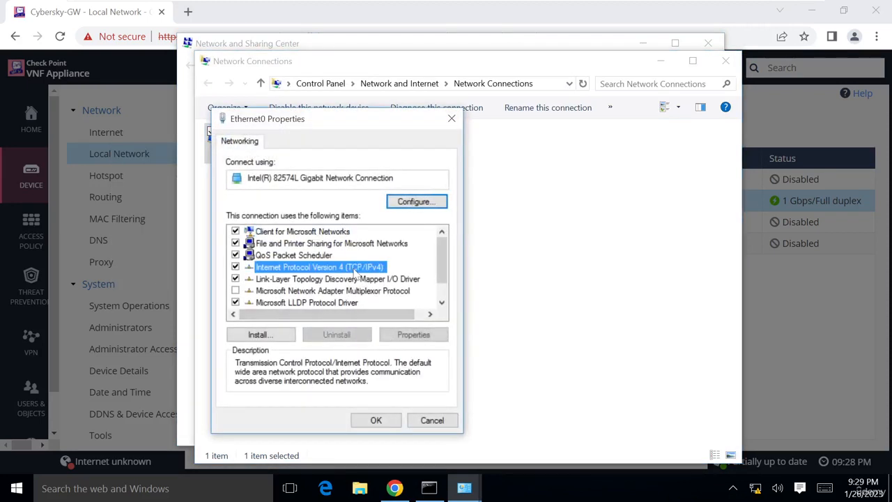
{"action": "left_click", "coordinate": [425, 337]}
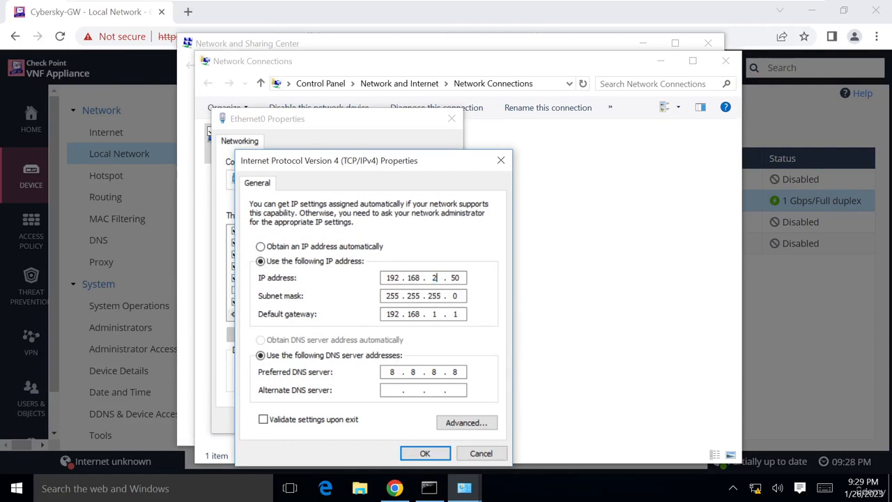
{"action": "type", "text": "2"}
{"action": "left_click", "coordinate": [426, 452]}
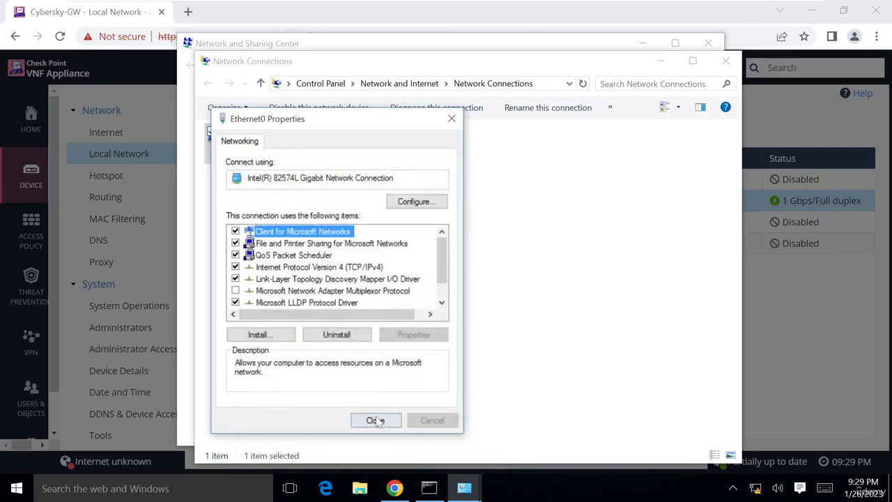
{"action": "left_click", "coordinate": [376, 421]}
{"action": "left_click", "coordinate": [429, 488]}
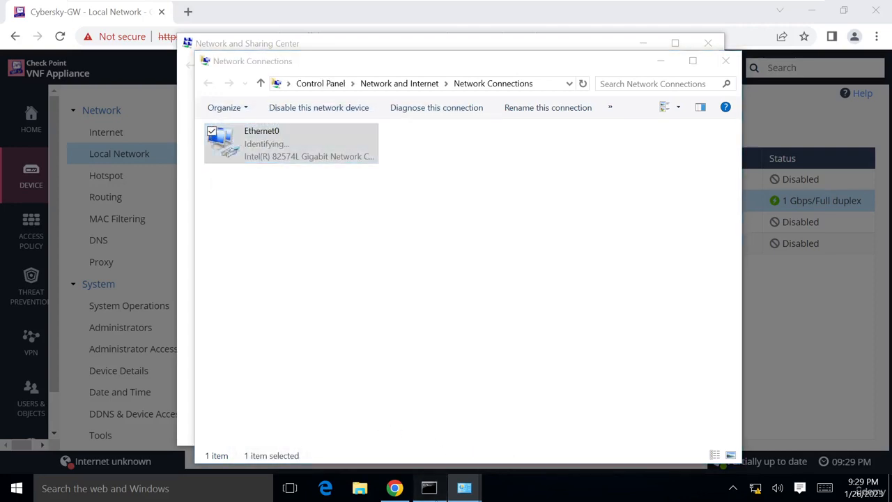
Stop the old ping and run ping 192.168.2.254 -t until it replies with 0% loss
{"action": "left_click_drag", "start_coordinate": [314, 28], "coordinate": [755, 32]}
{"action": "key", "text": "ctrl+c"}
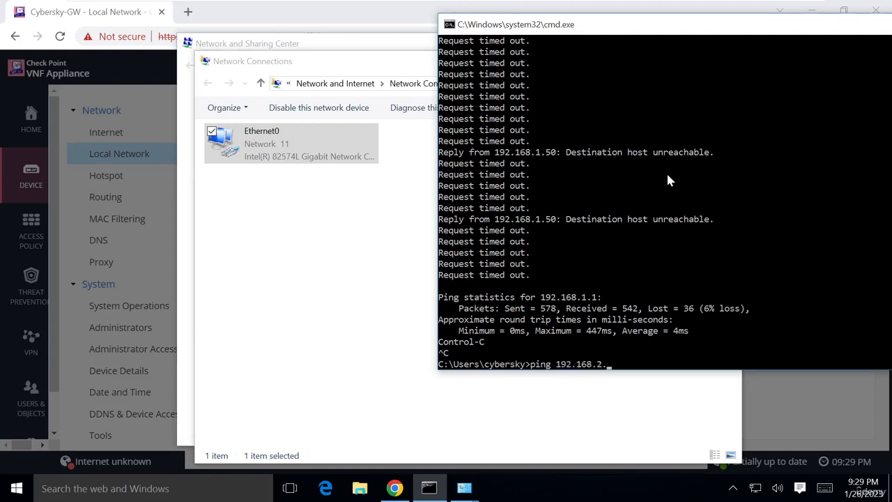
{"action": "type", "text": "ping 192.168.2.254 -t"}
{"action": "key", "text": "Return"}
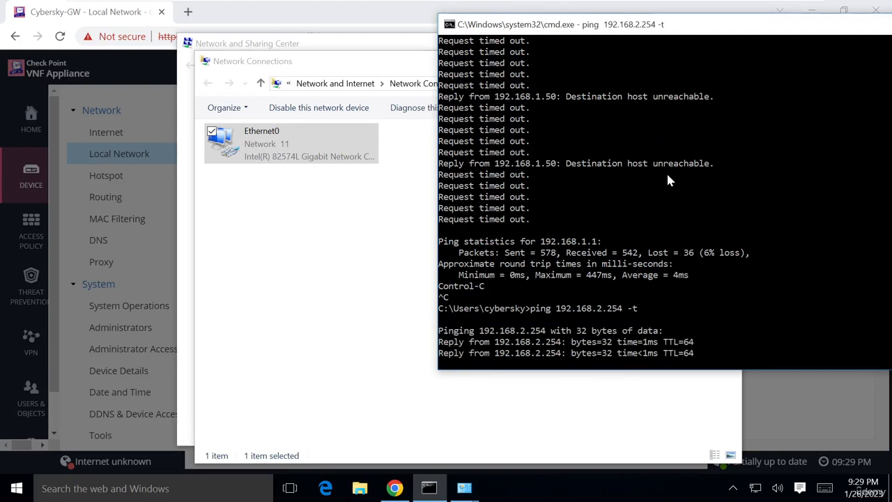
{"action": "key", "text": "ctrl+c"}
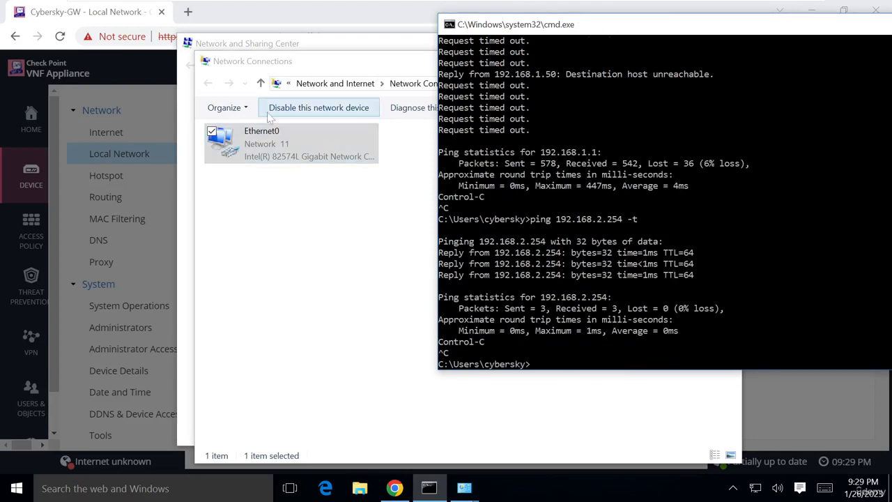
{"action": "left_click", "coordinate": [139, 53]}
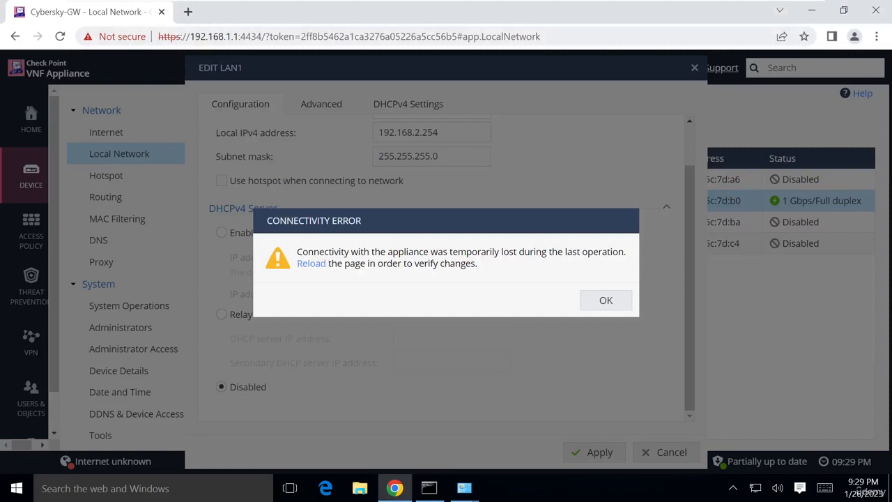
{"action": "key", "text": "ctrl+l"}
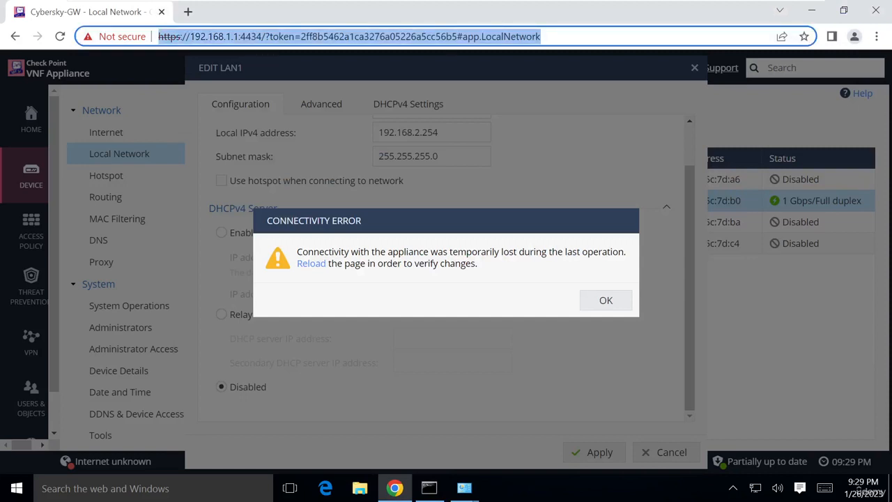
{"action": "key", "text": "BackSpace"}
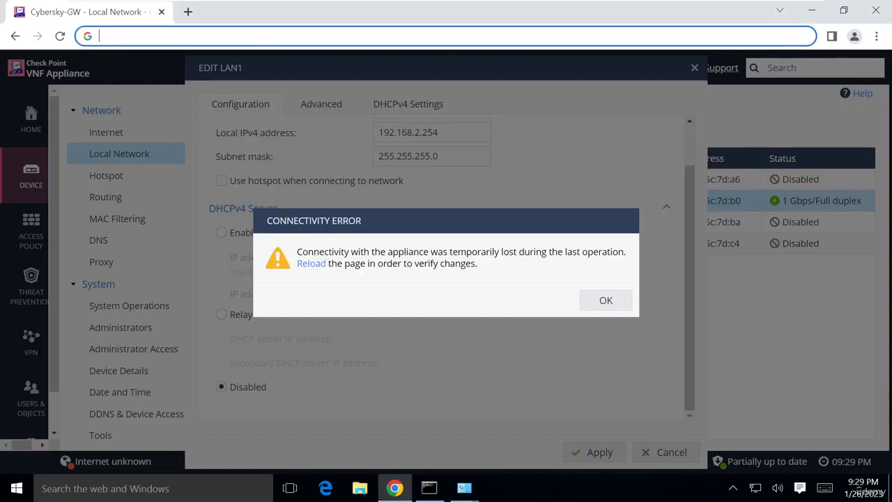
{"action": "type", "text": "https"}
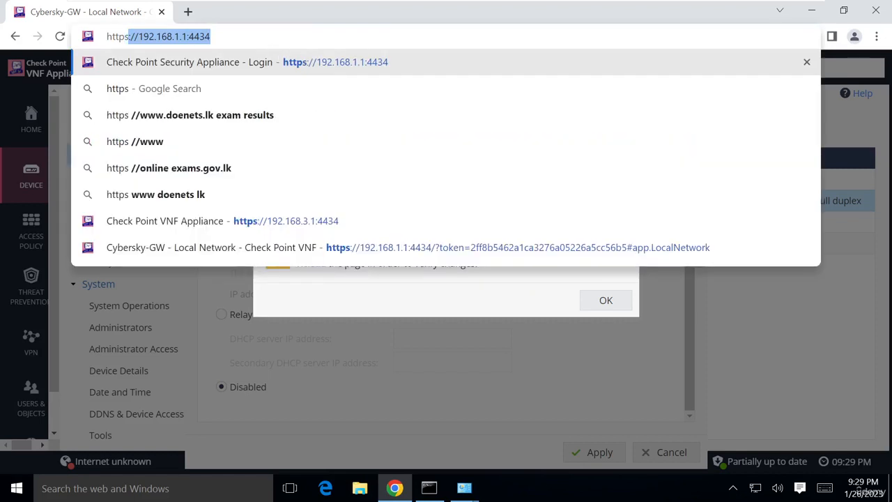
{"action": "type", "text": "://1"}
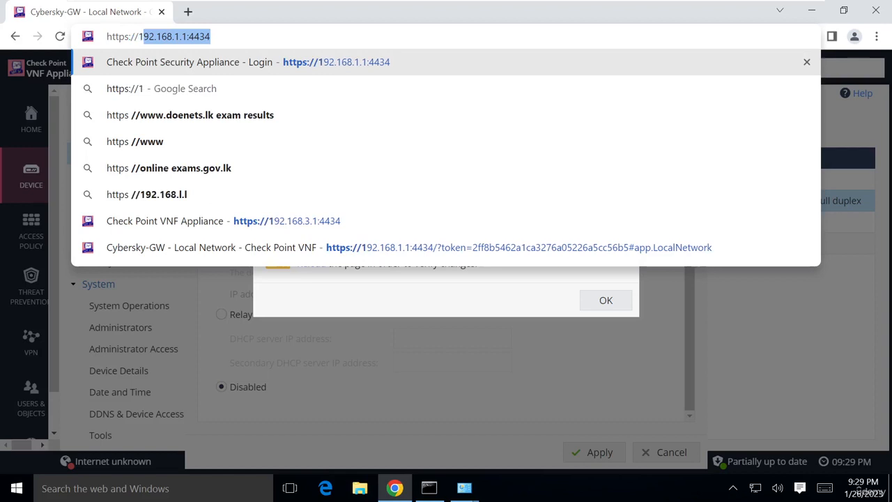
{"action": "type", "text": "92.168"}
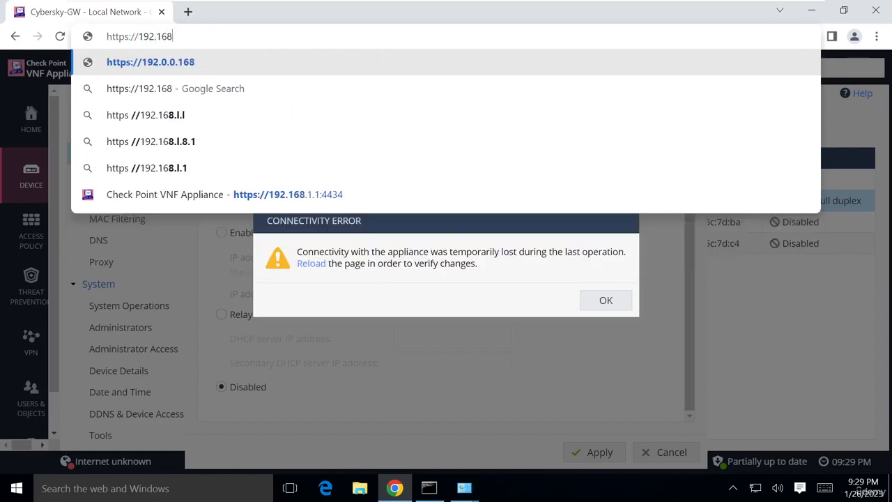
{"action": "type", "text": ".2.254"}
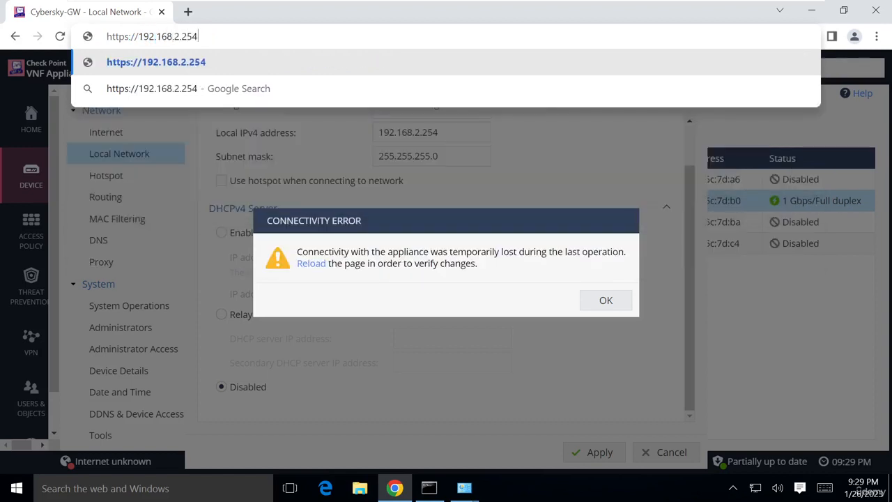
{"action": "type", "text": ":"}
{"action": "type", "text": "4434"}
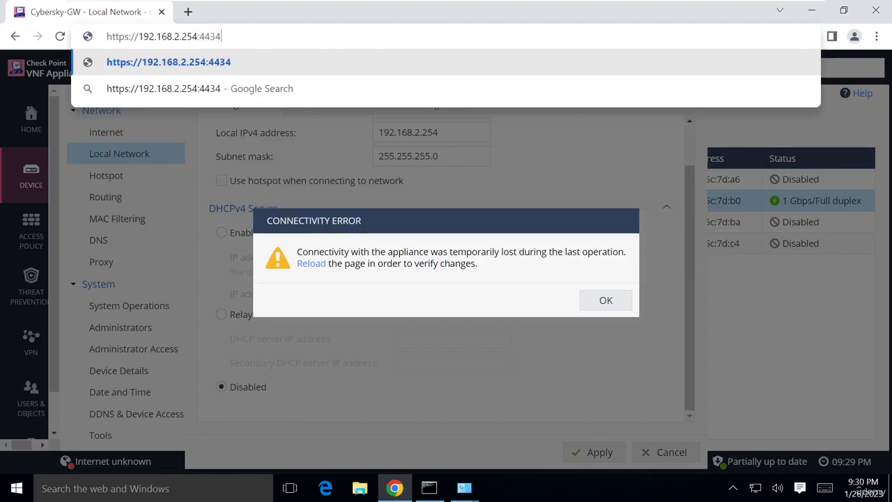
{"action": "key", "text": "Return"}
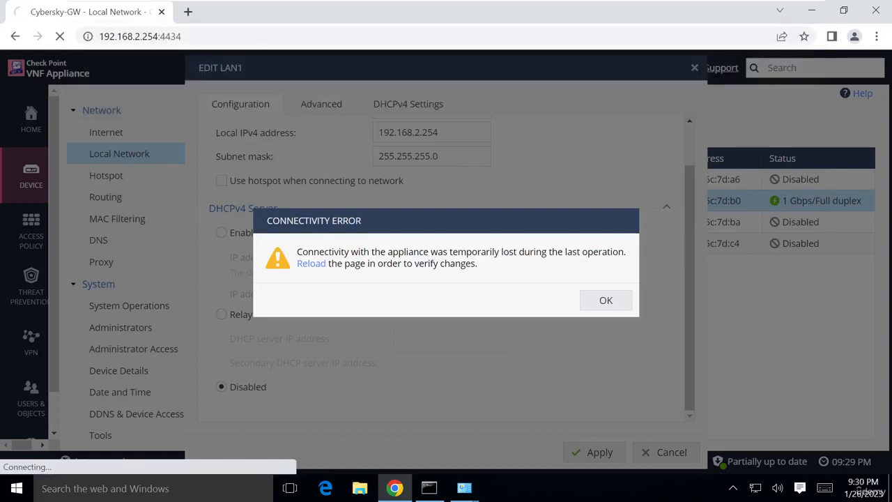
{"action": "key", "text": "Return"}
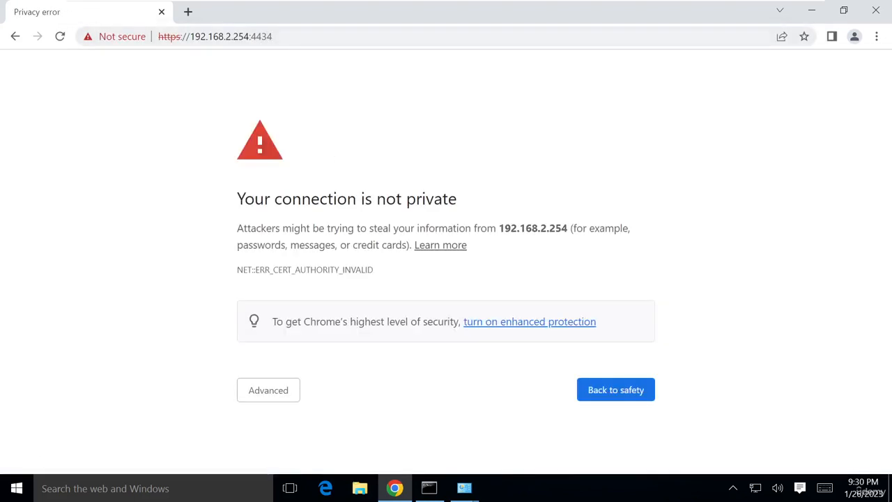
{"action": "left_click", "coordinate": [289, 391]}
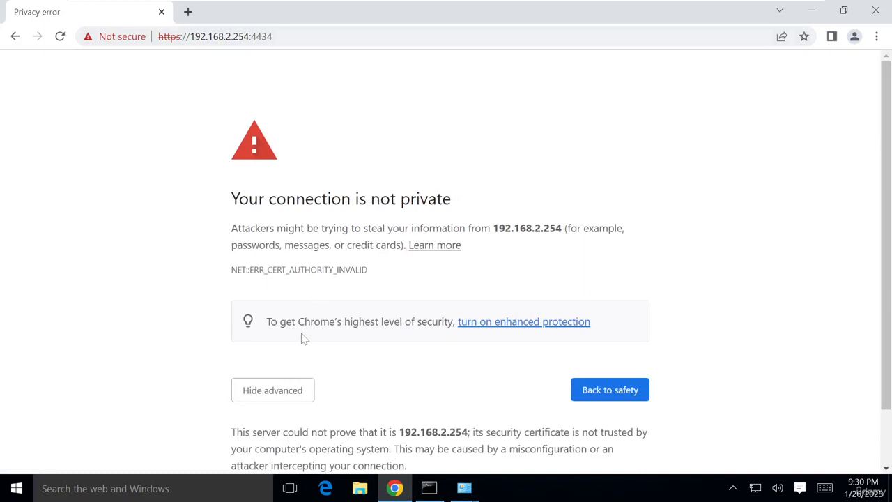
{"action": "left_click", "coordinate": [293, 433]}
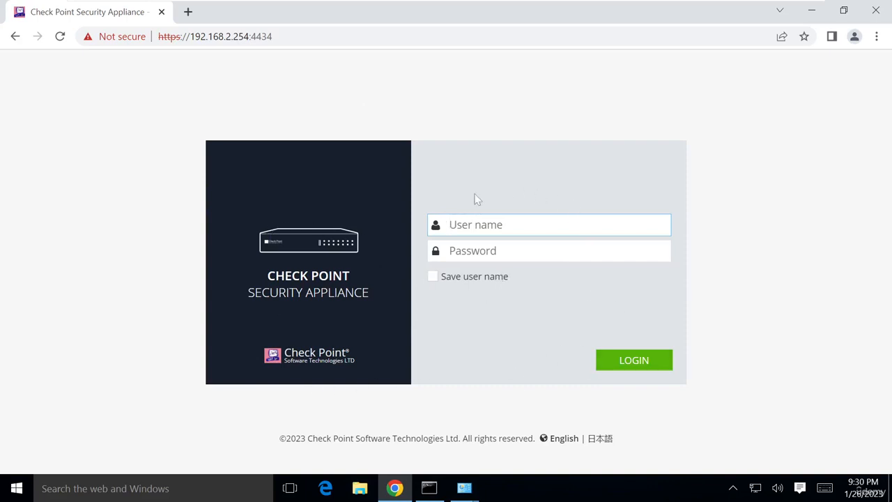
Log in as admin with the account password, ending the earlier admin session
{"action": "type", "text": "admin"}
{"action": "key", "text": "Tab"}
{"action": "type", "text": "•"}
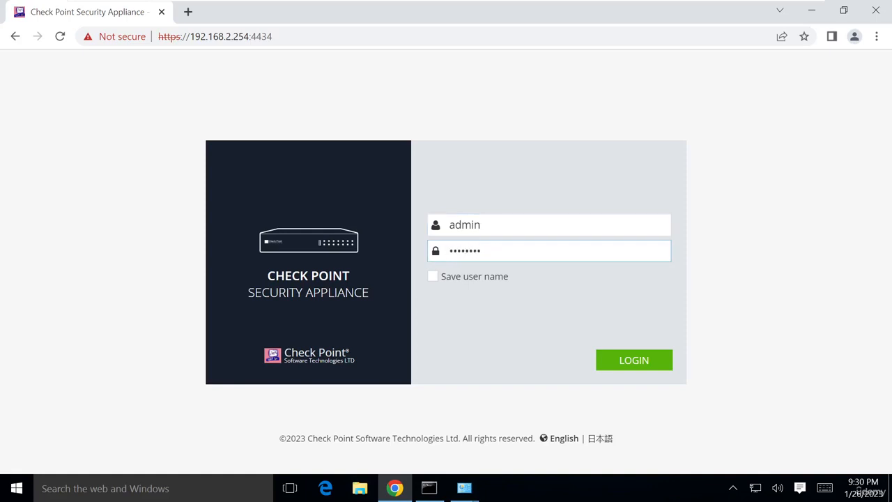
{"action": "key", "text": "Return"}
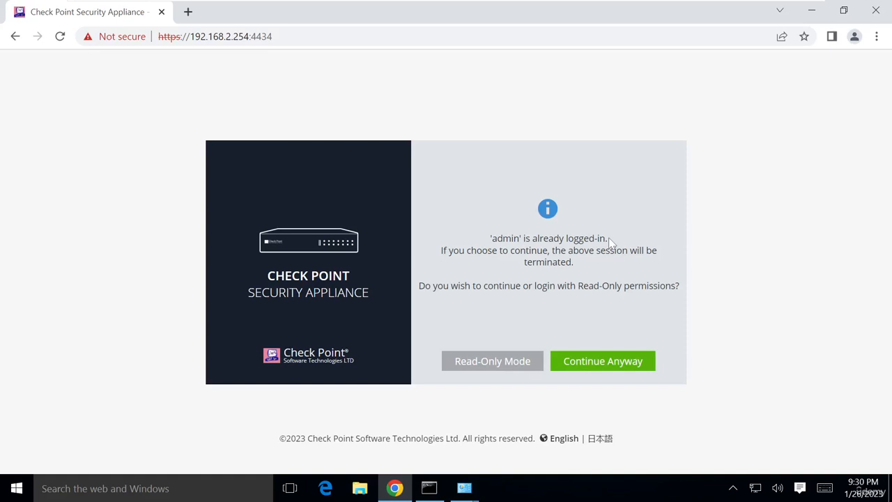
{"action": "left_click", "coordinate": [627, 360]}
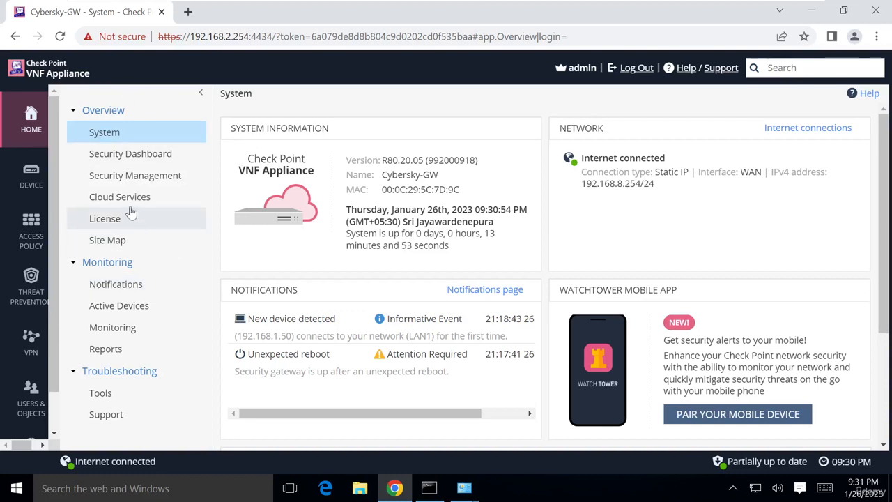
Open Device > Local Network to confirm LAN1 at 192.168.2.254/255.255.255.0, and view the New dropdown
{"action": "left_click", "coordinate": [31, 182]}
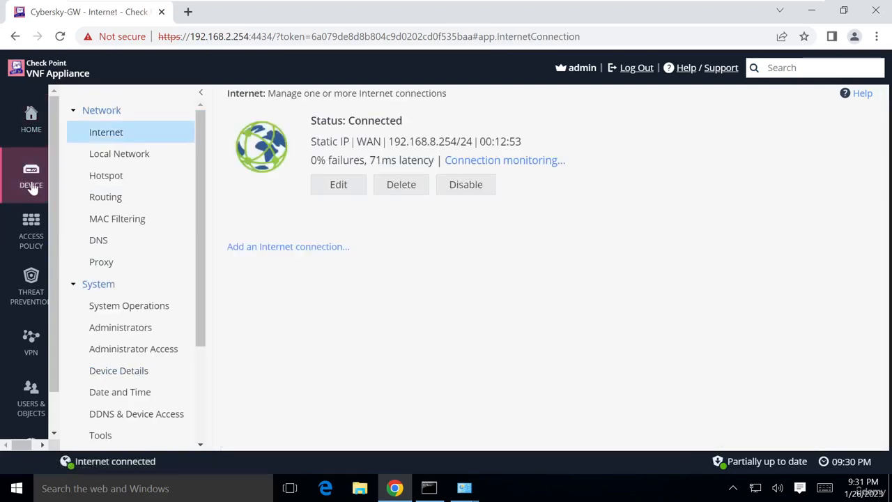
{"action": "left_click", "coordinate": [127, 155]}
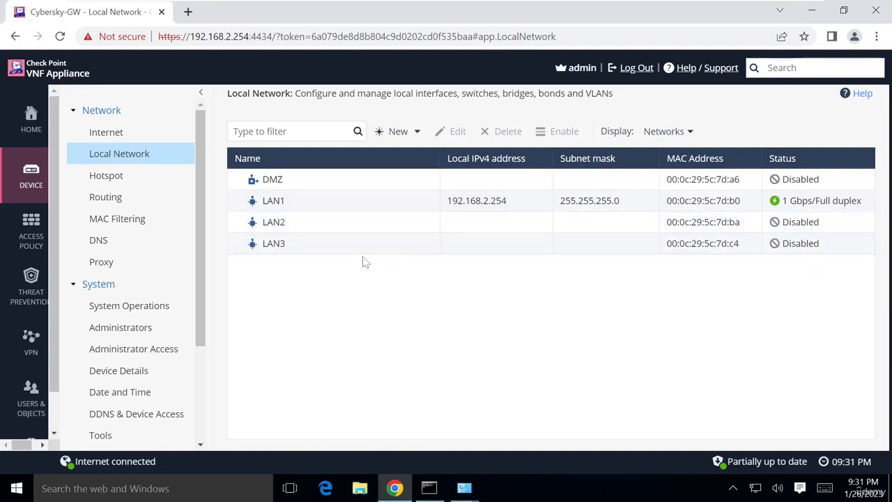
{"action": "left_click", "coordinate": [413, 133]}
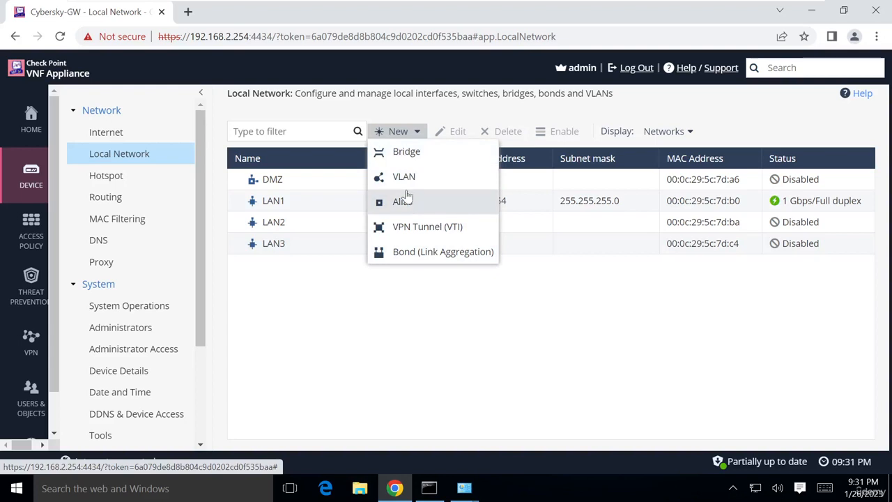
View the Internet page showing WAN 192.168.8.254/24 connected, then exit VMware full screen and reveal the hidden tray icons
{"action": "left_click", "coordinate": [128, 136]}
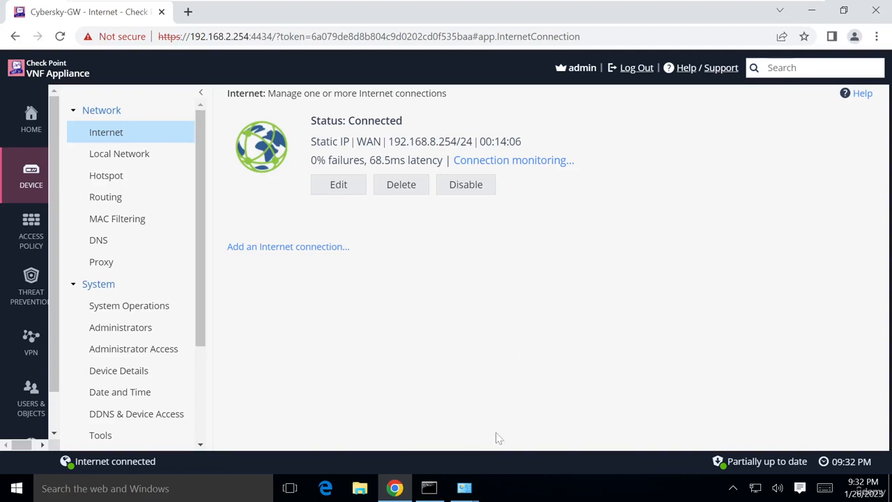
{"action": "mouse_move", "coordinate": [404, 6]}
{"action": "left_click", "coordinate": [346, 11]}
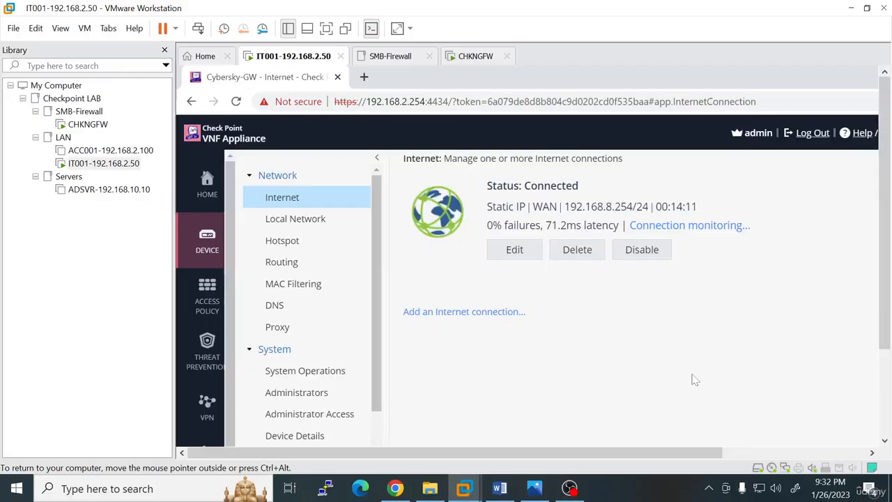
{"action": "left_click", "coordinate": [710, 490]}
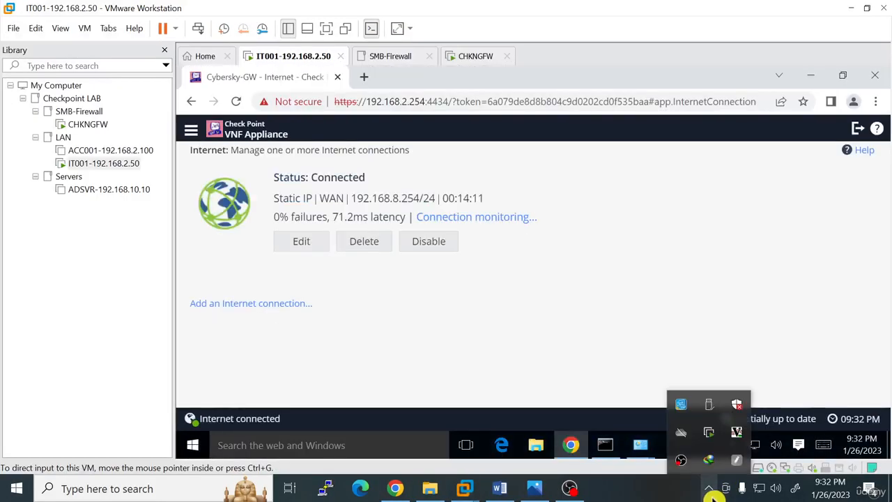